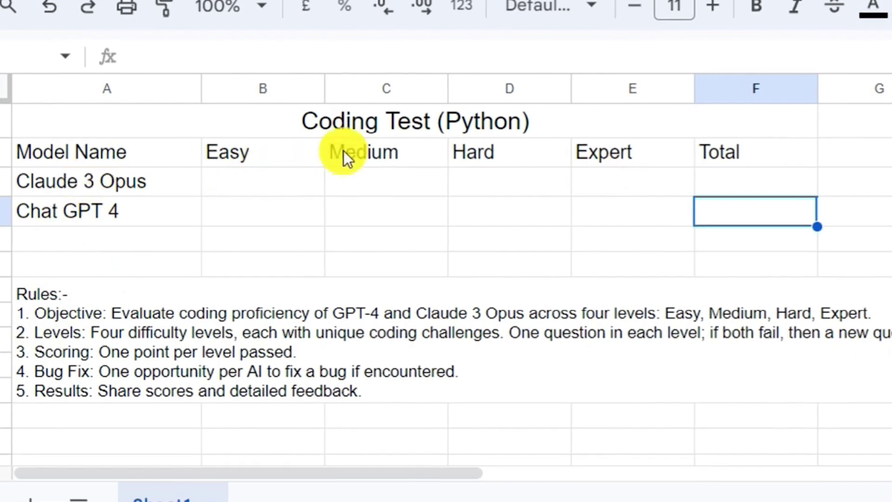
Step: Send the Claude-versus-ChatGPT comparison question and keep claude-3-opus as the Workbench model
click(54, 312)
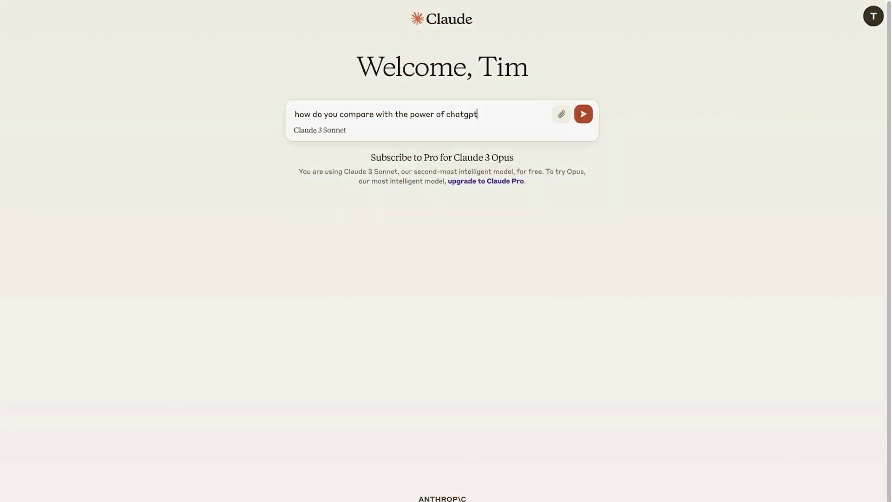
key(Return)
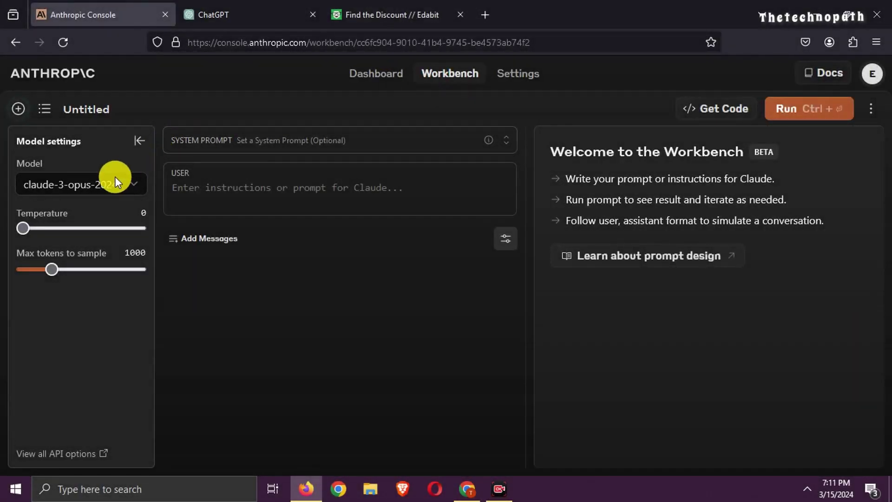
click(101, 187)
click(209, 196)
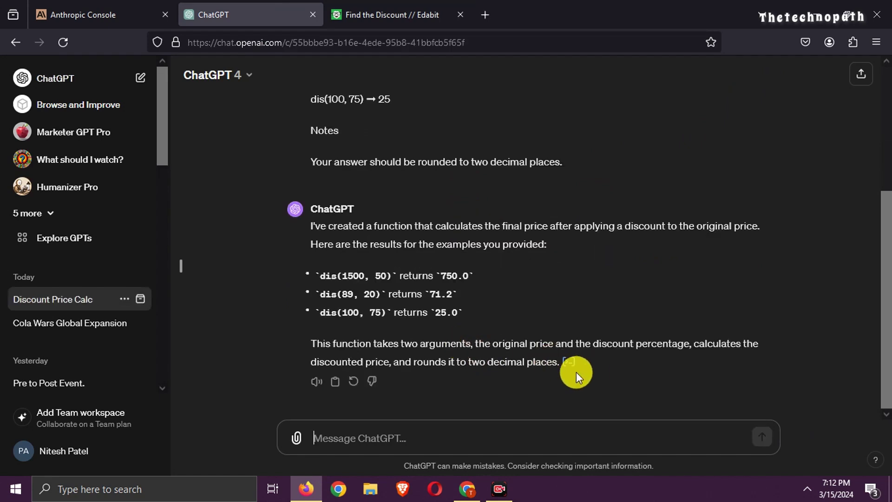
Step: Show the Analysis code behind GPT-4's discount-price answer and copy it
click(568, 363)
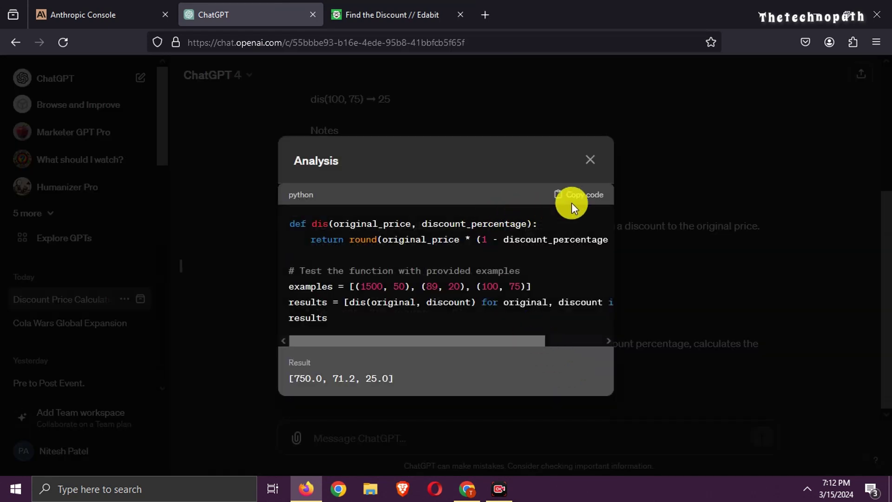
click(571, 198)
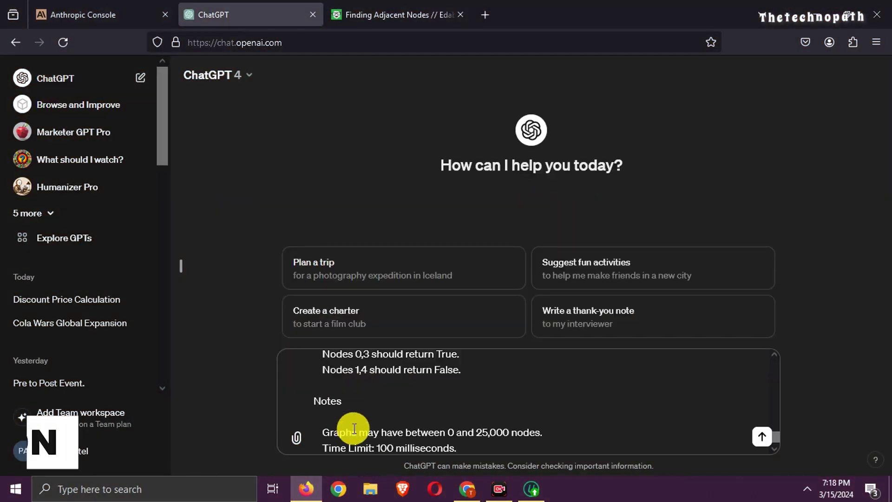
Step: Submit the pasted adjacency-matrix adjacent-nodes problem to GPT-4
key(Return)
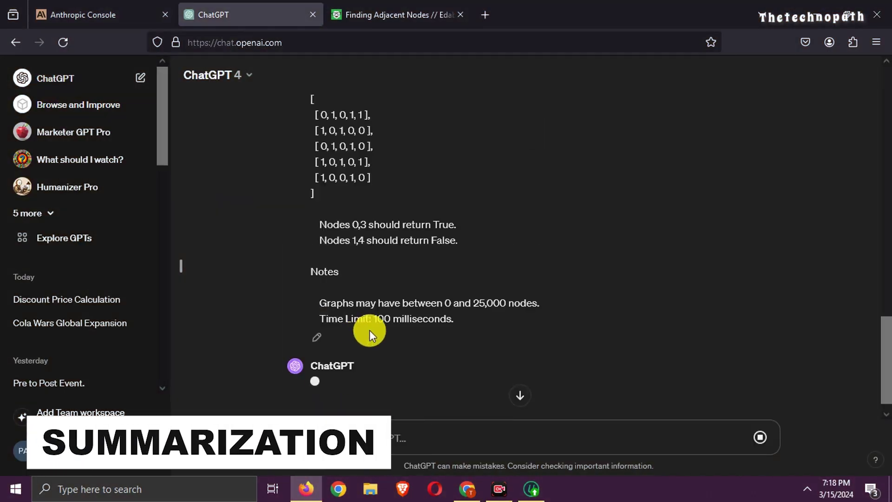
scroll(371, 330, up, 10)
scroll(469, 267, down, 3)
scroll(526, 371, down, 3)
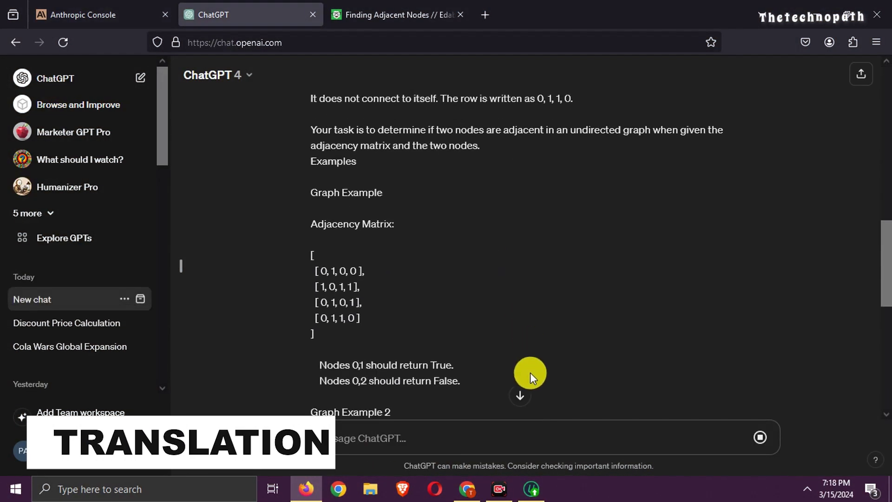
scroll(526, 372, down, 5)
scroll(521, 257, down, 1)
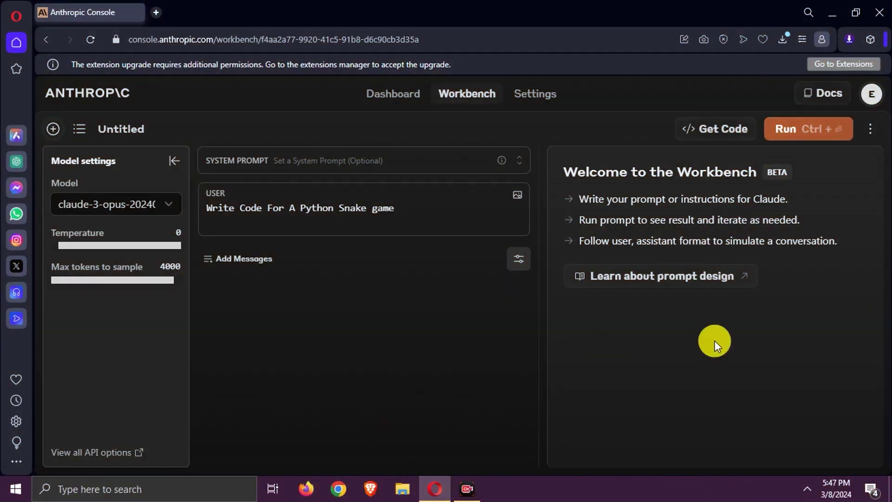
Step: Run the Python snake game prompt on claude-3-opus in the Workbench
click(802, 130)
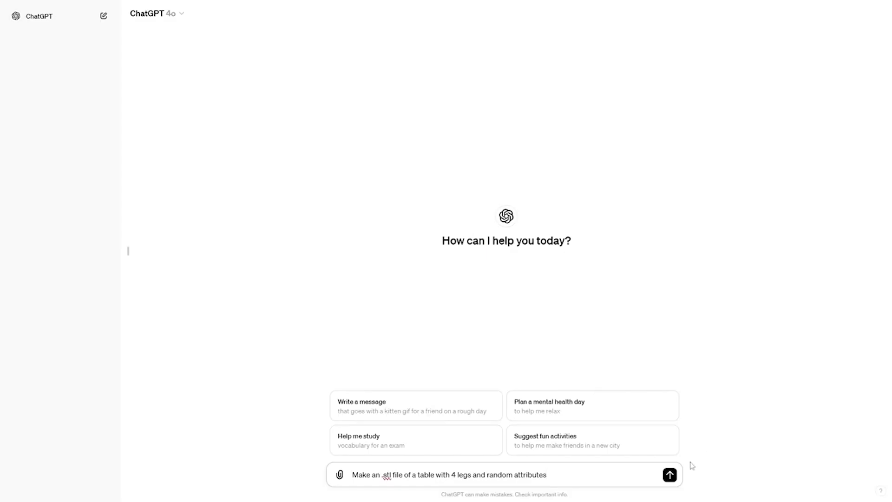
key(Return)
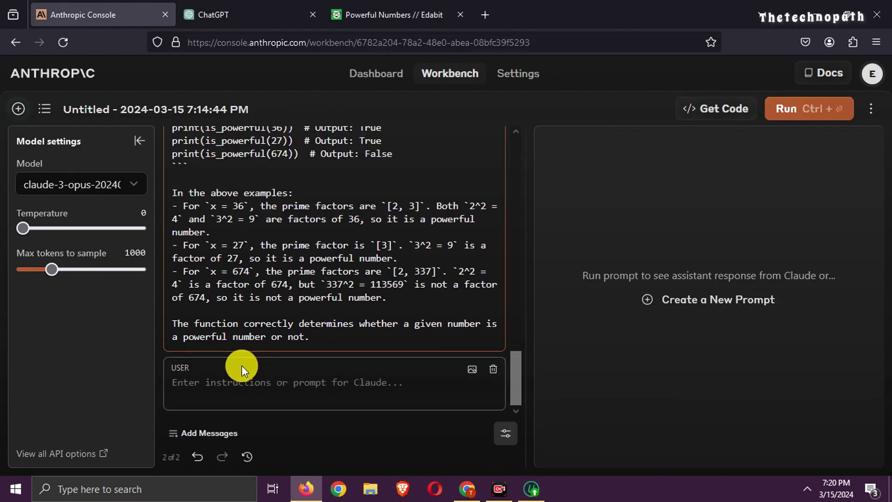
Step: Paste the failing powerful-number test traceback to Claude, then run the adjacent-nodes prompt
click(242, 366)
key(ctrl+v)
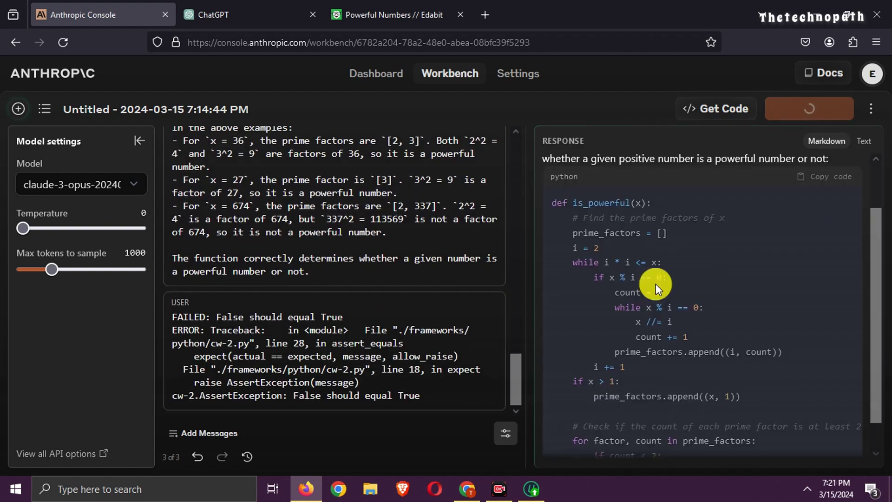
scroll(656, 284, up, 5)
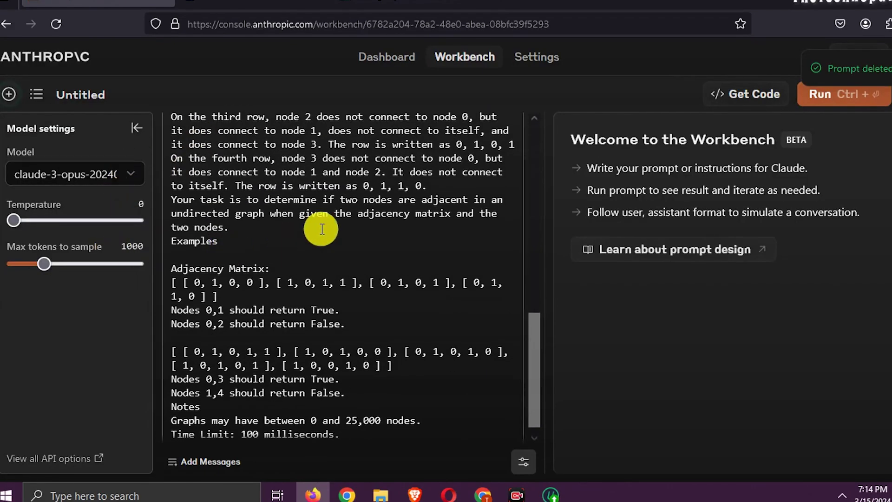
click(841, 98)
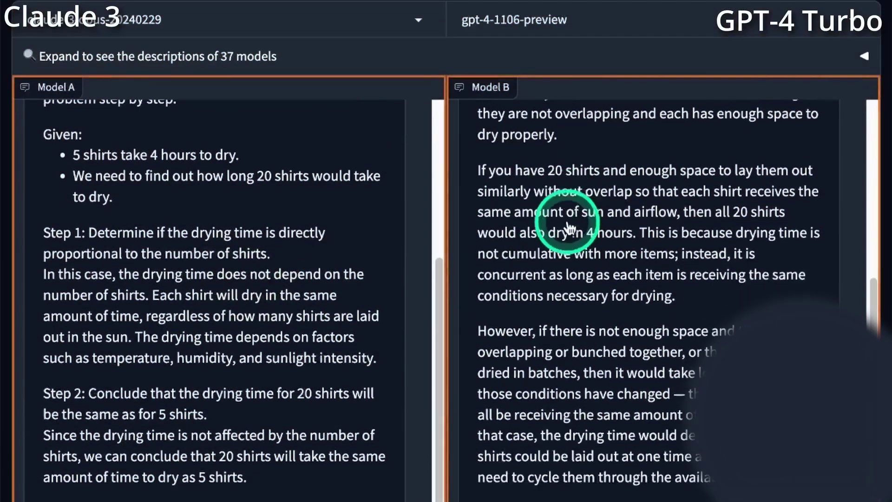
scroll(568, 222, down, 3)
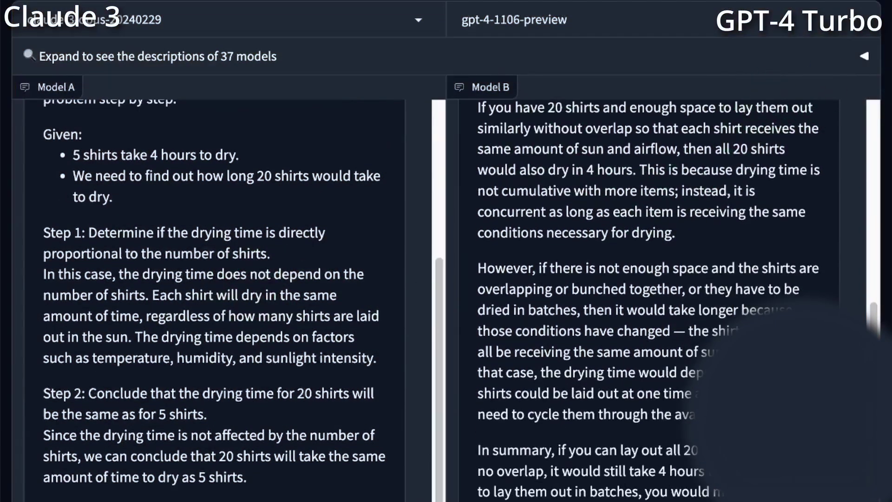
scroll(447, 251, up, 5)
scroll(148, 481, down, 5)
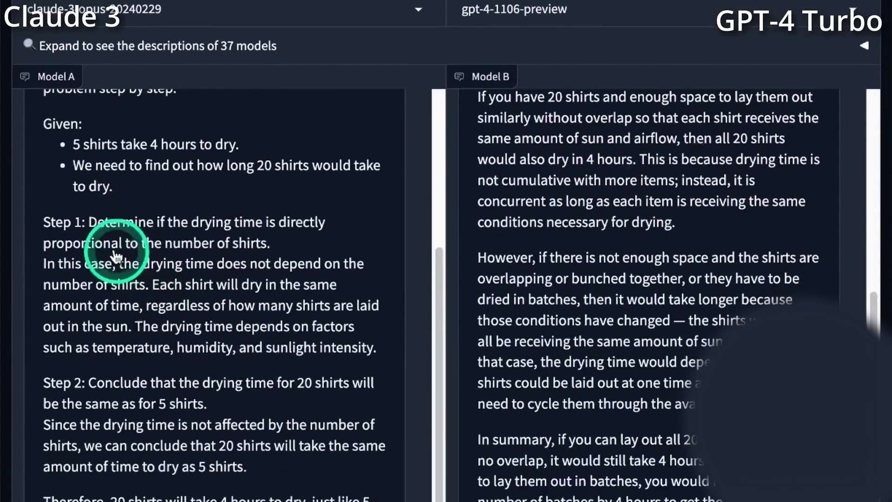
scroll(129, 419, down, 3)
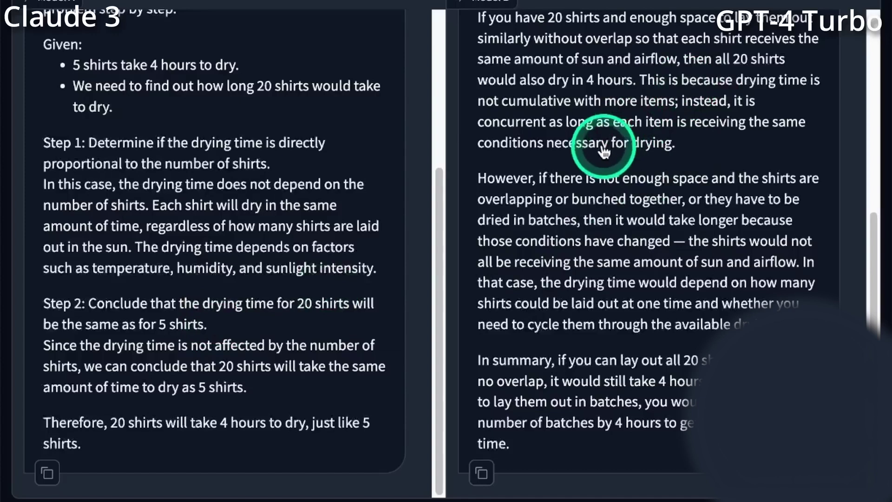
scroll(584, 150, up, 1)
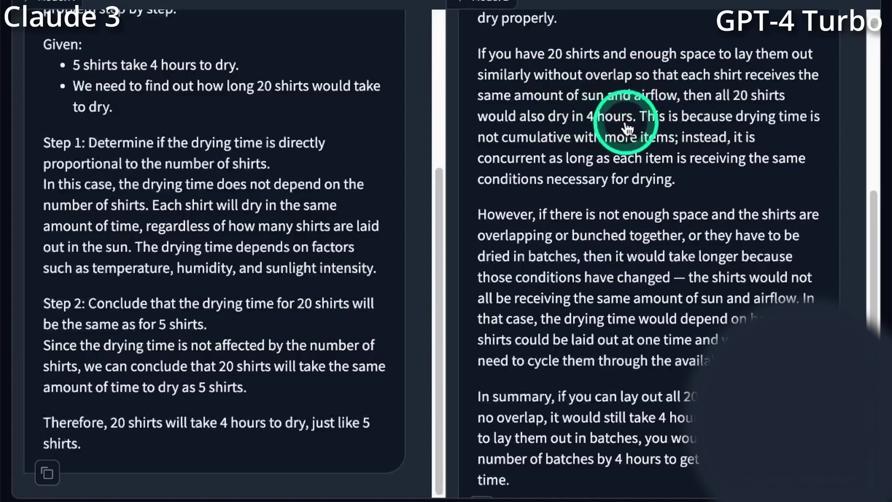
scroll(692, 179, down, 1)
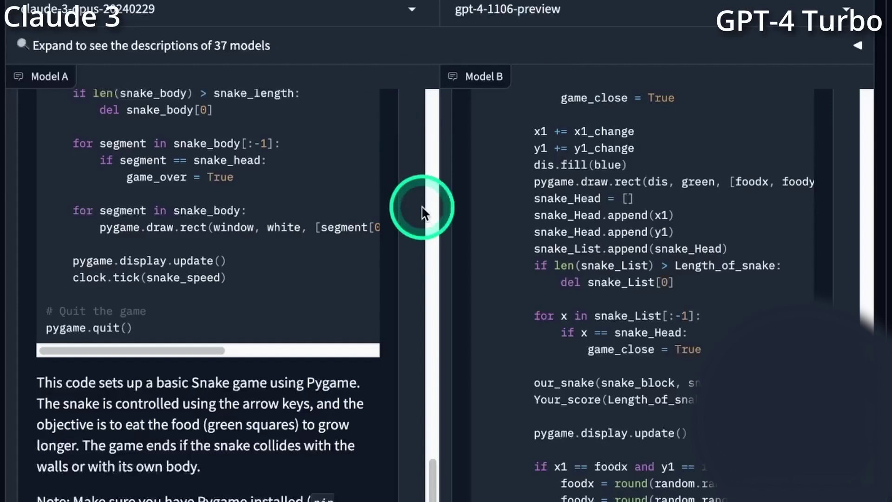
scroll(326, 264, up, 1)
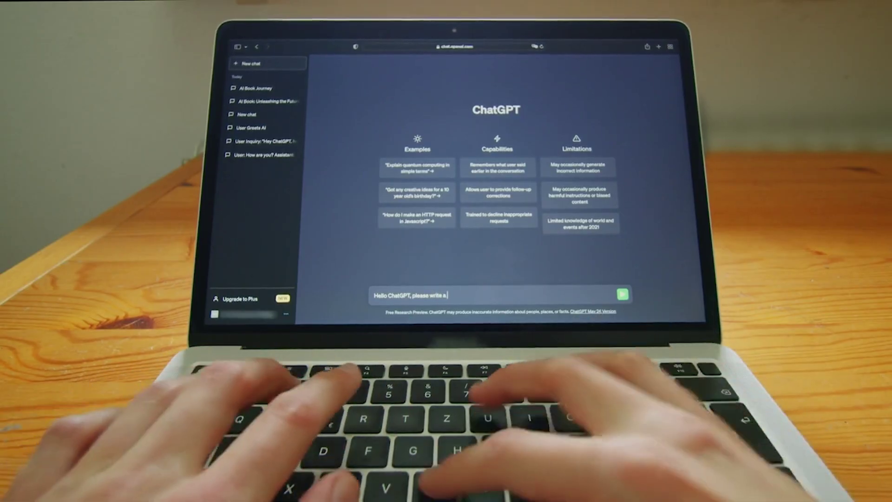
text(k about AI ler me.)
Step: Send 'Hello ChatGPT, please write a book about AI for me.' and show past conversations
key(Return)
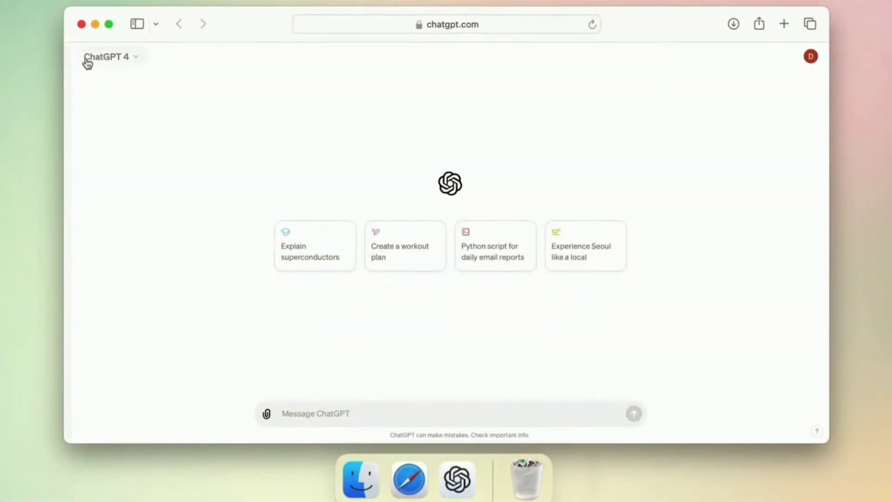
click(85, 61)
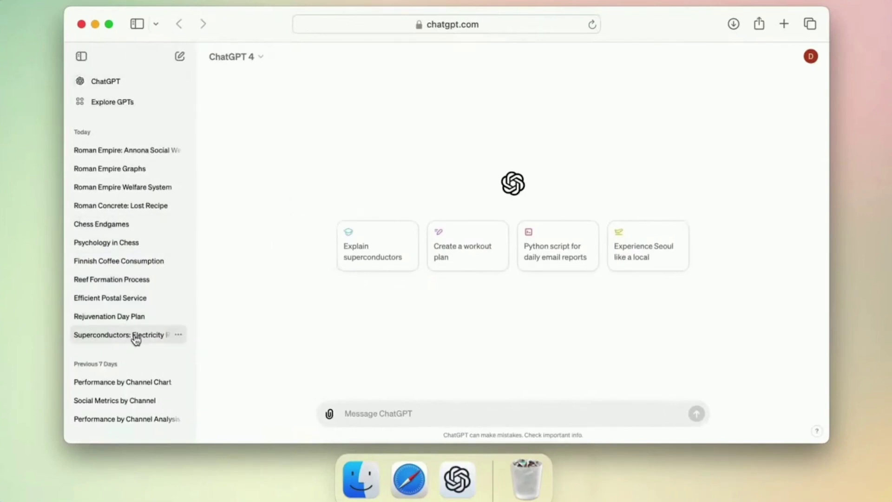
Step: Open the Roman Empire: Annona chat, then the 'Roman Empire Welfare System' conversation
click(126, 150)
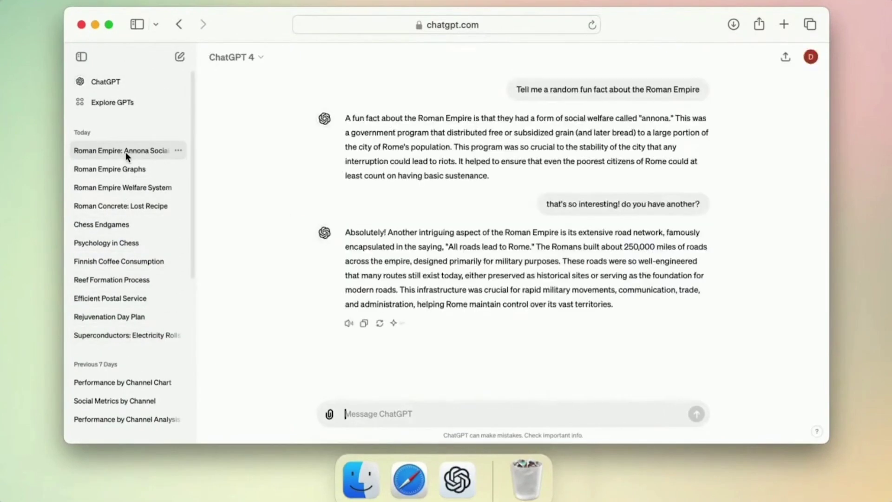
click(124, 189)
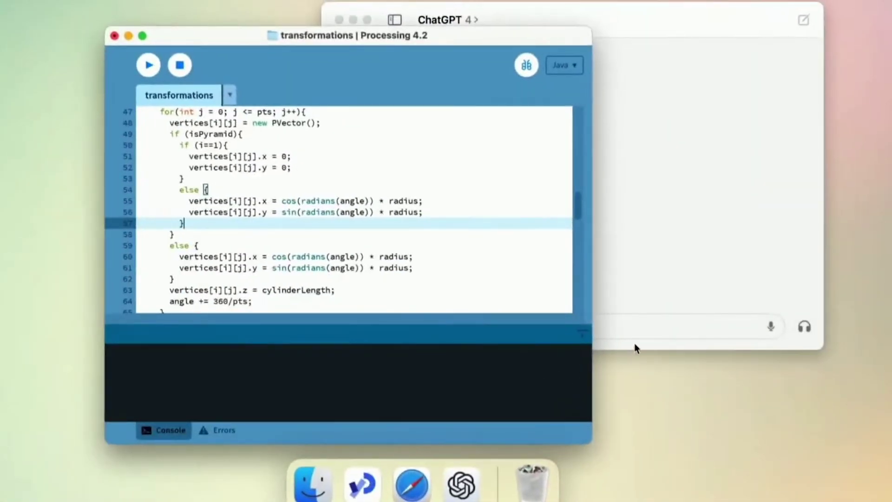
Step: Focus the ChatGPT desktop app and enter headphones voice mode
click(649, 330)
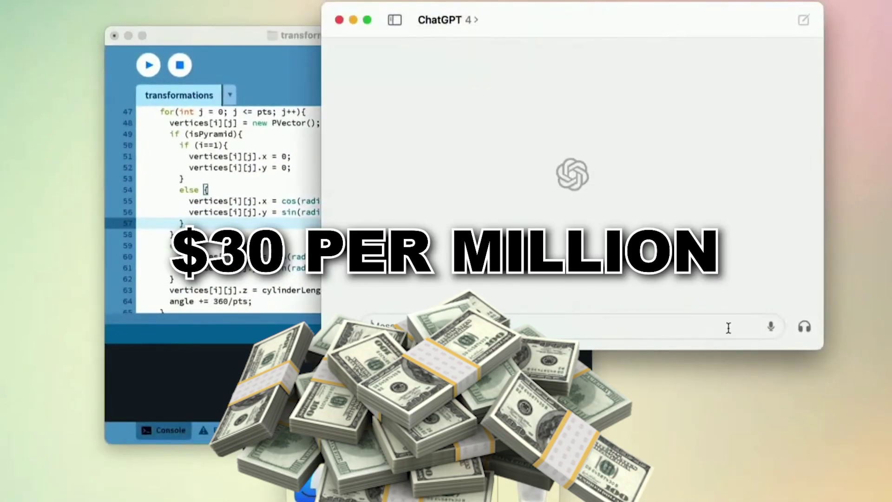
click(803, 327)
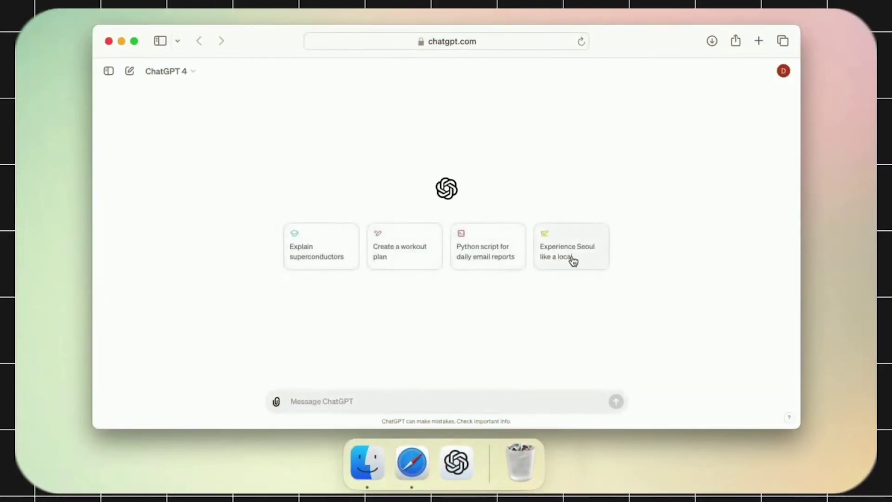
Step: Open the chat history sidebar with the top-left toggle icon
click(110, 71)
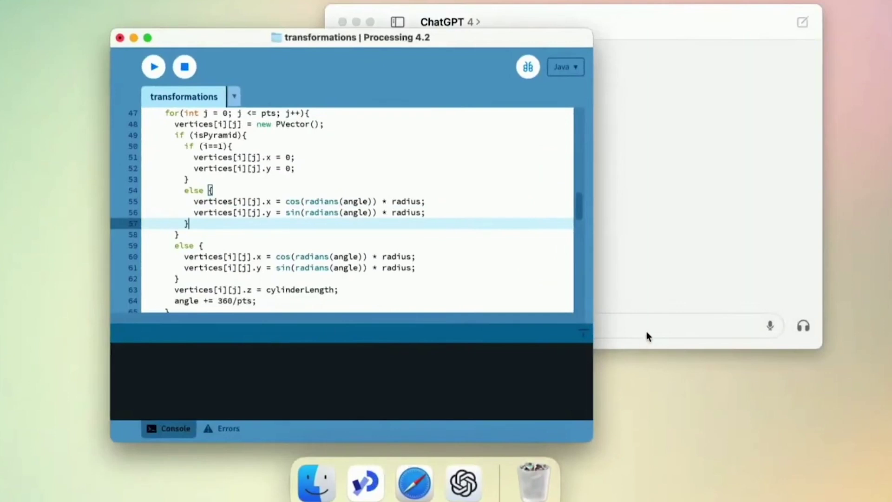
Step: Focus the ChatGPT message field over the Processing sketch and start headphones voice mode
click(646, 337)
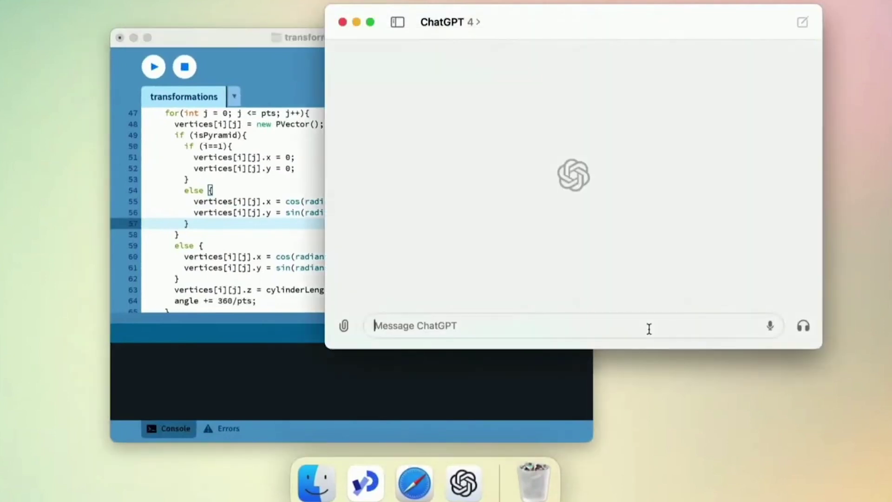
click(802, 325)
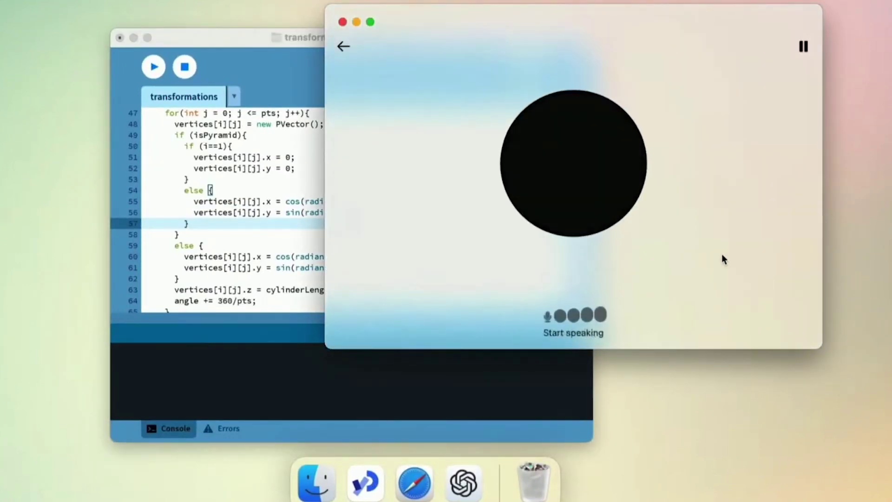